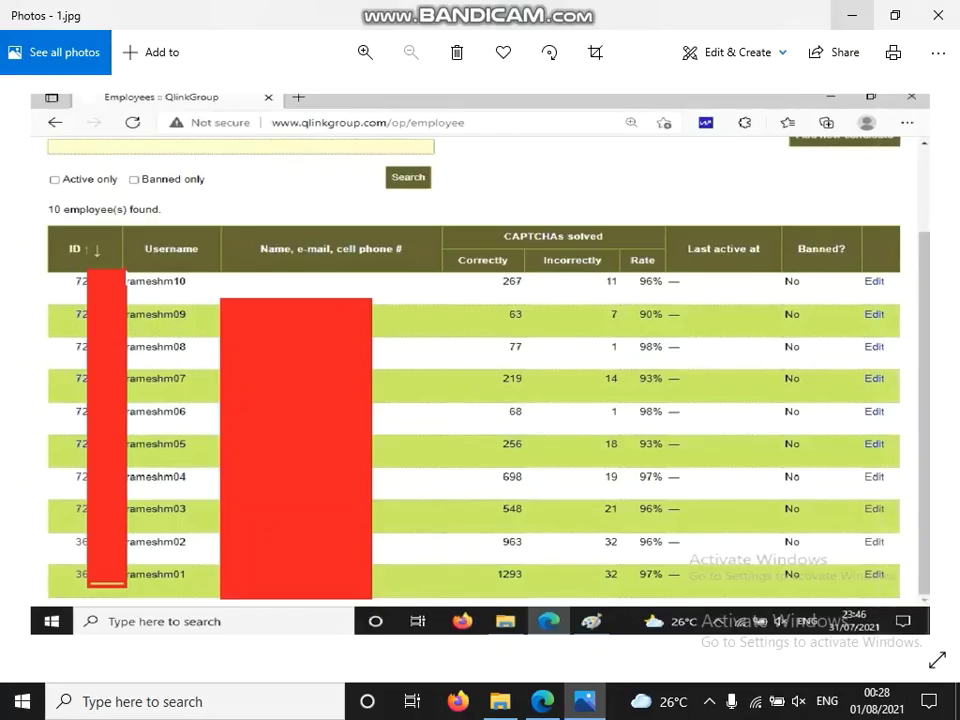
Minimize the Photos window so the browser's QlinkGroup account page shows again.
click(852, 15)
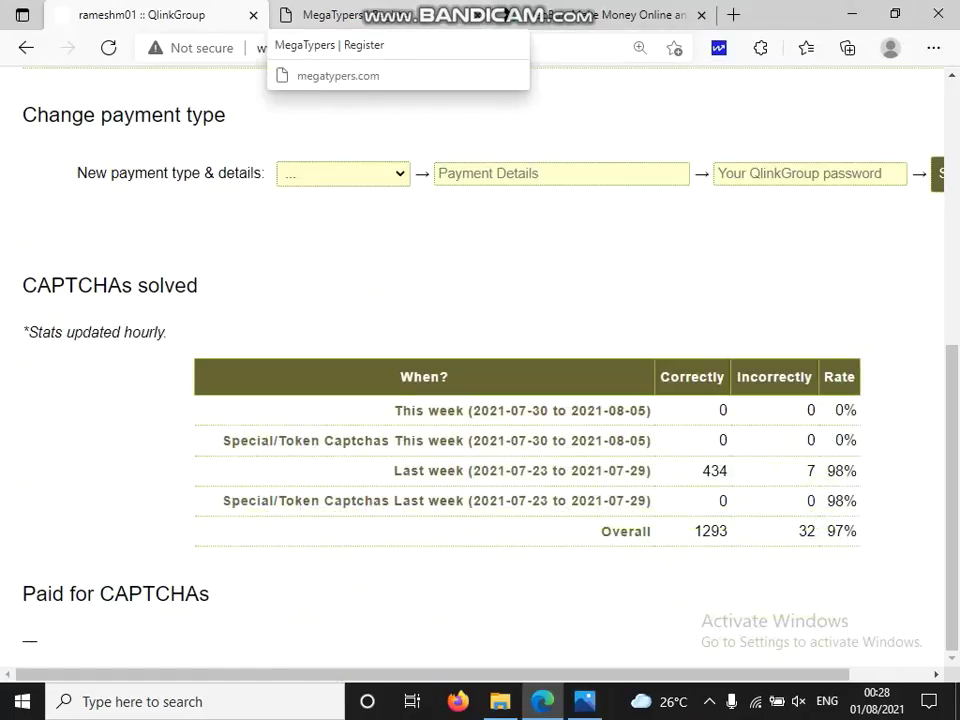
Switch to the MegaTypers tab and load megatypers.com from the address bar.
click(330, 15)
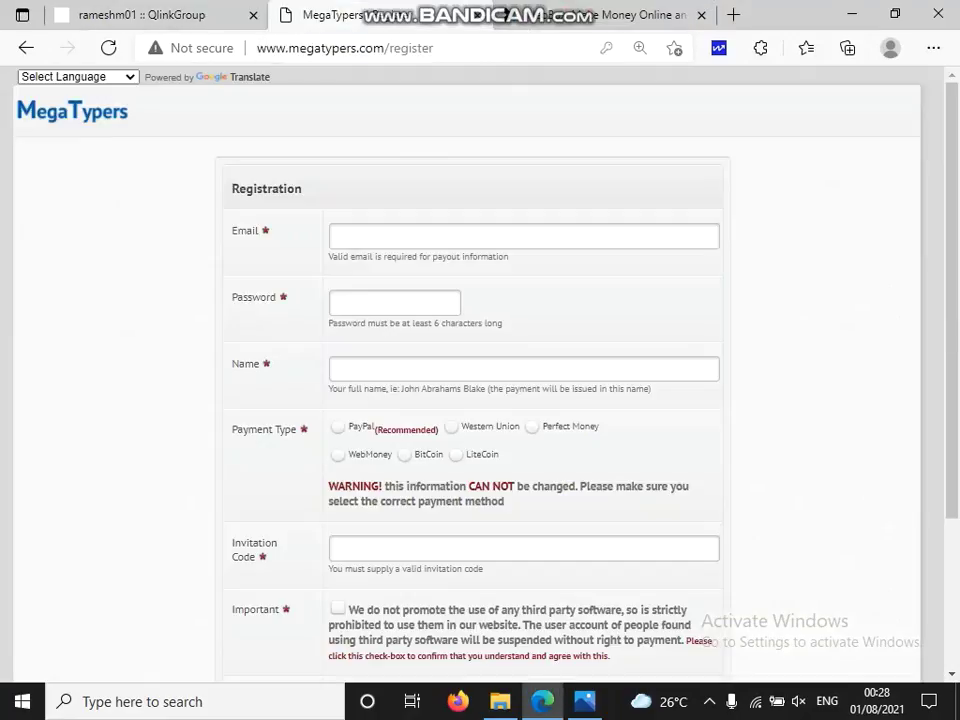
click(430, 47)
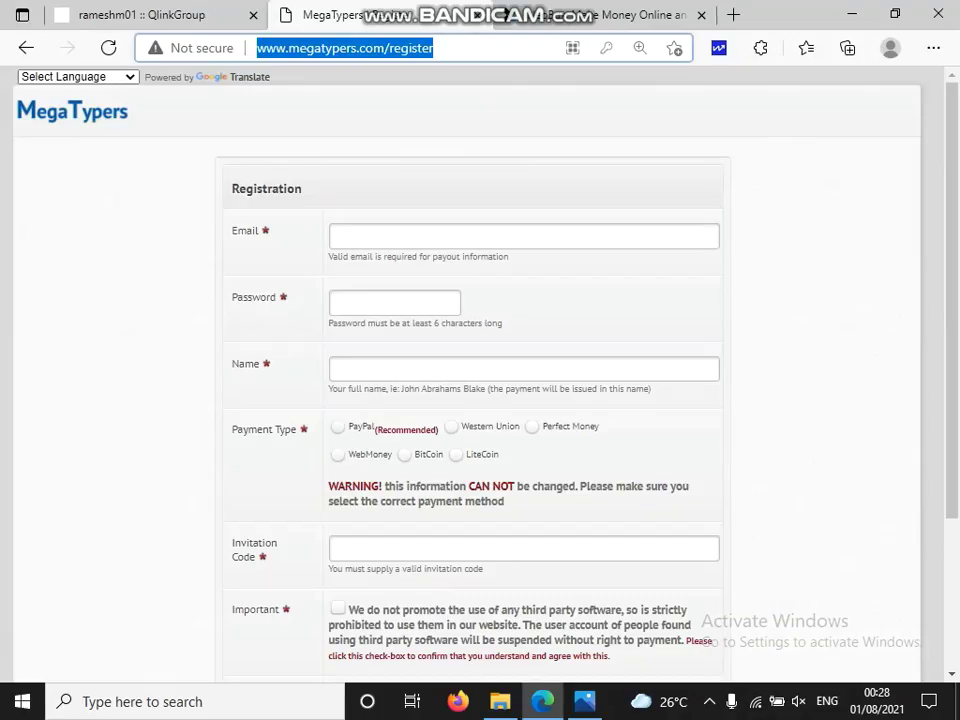
text(me)
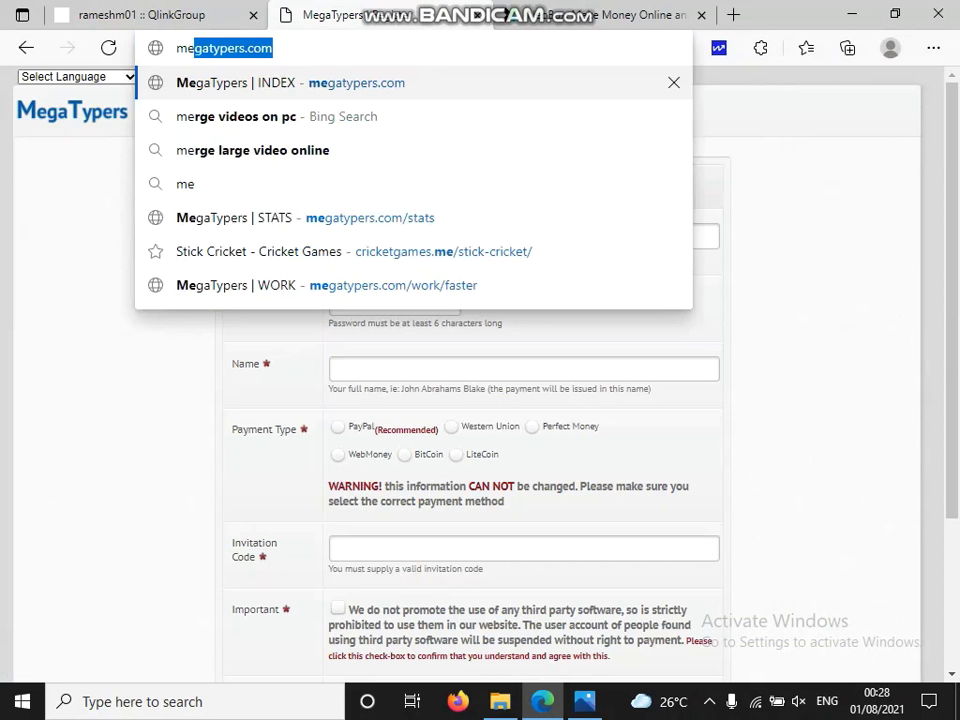
key(Return)
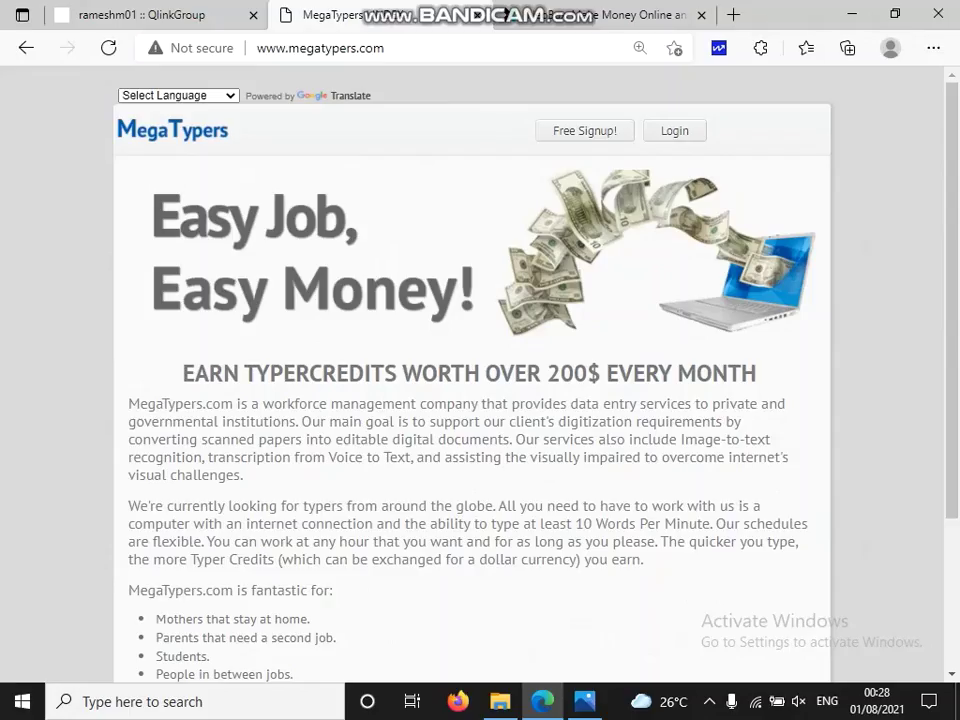
Open the Free Signup registration form and scroll through its fields.
click(585, 130)
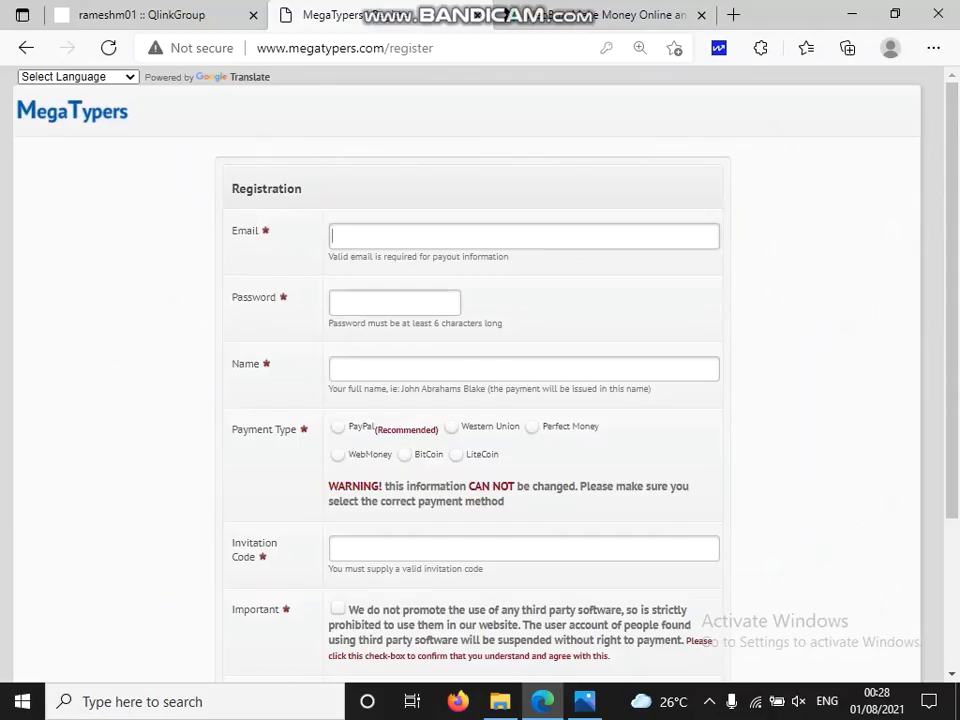
scroll(480, 380, down, 3)
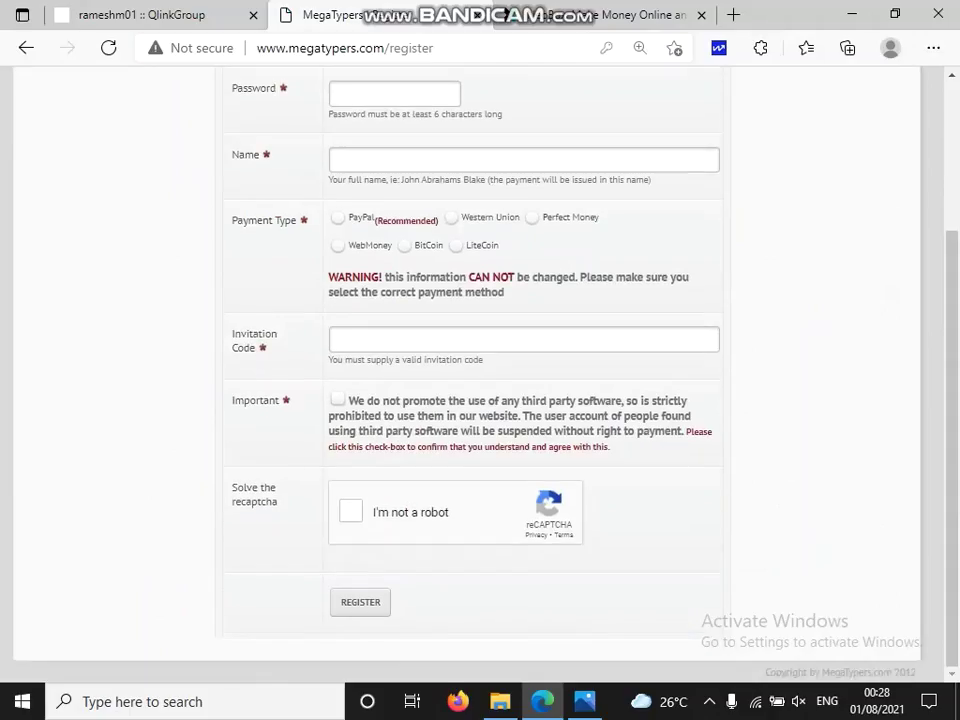
scroll(480, 380, up, 3)
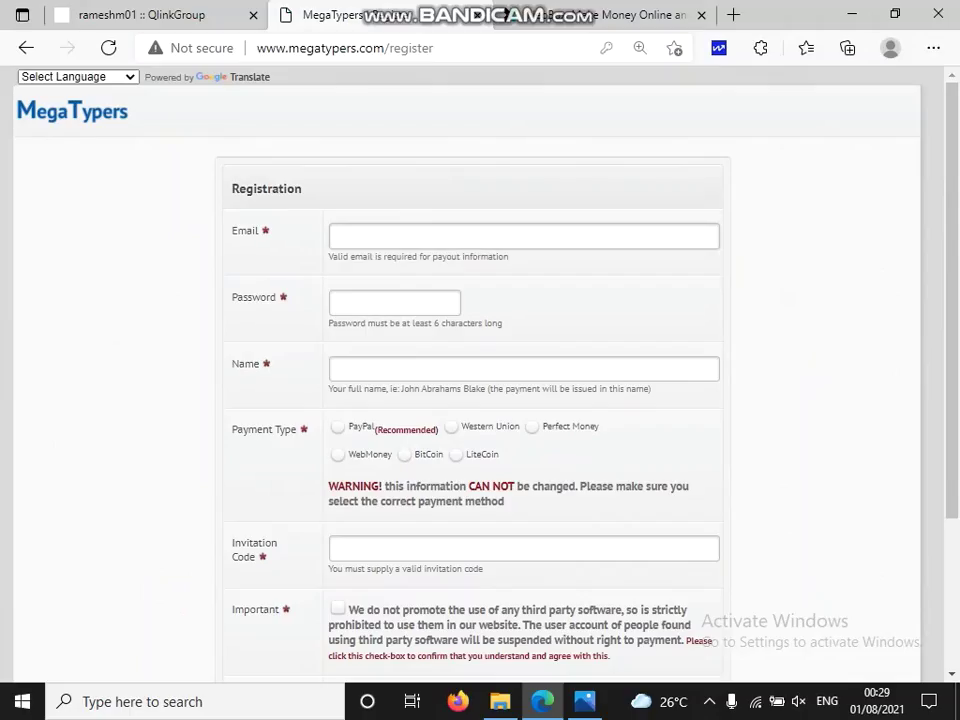
scroll(480, 380, down, 3)
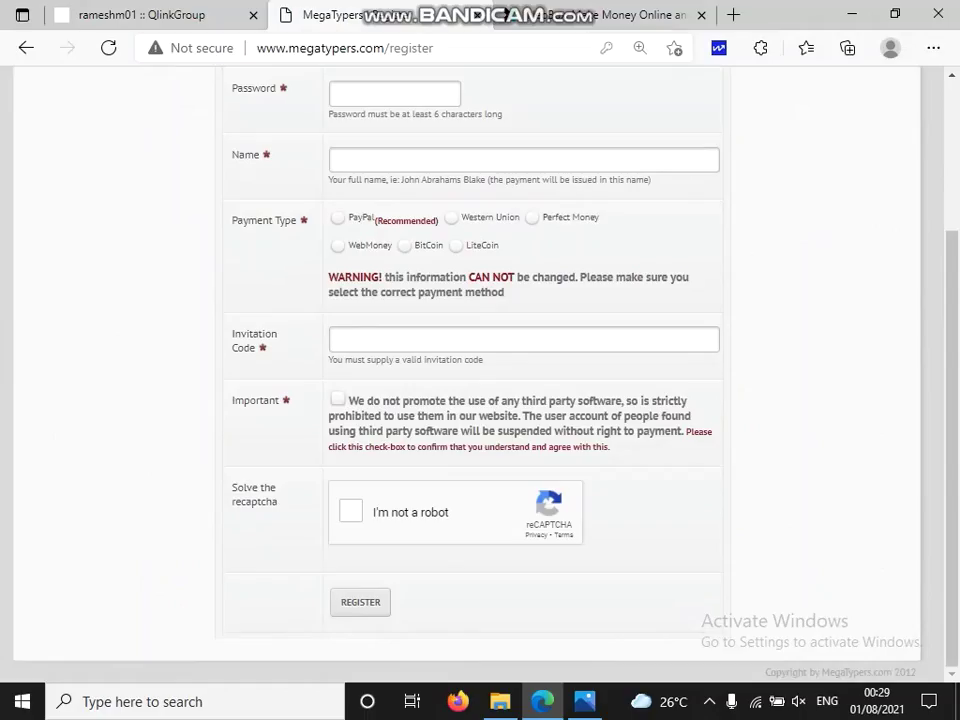
scroll(480, 380, up, 3)
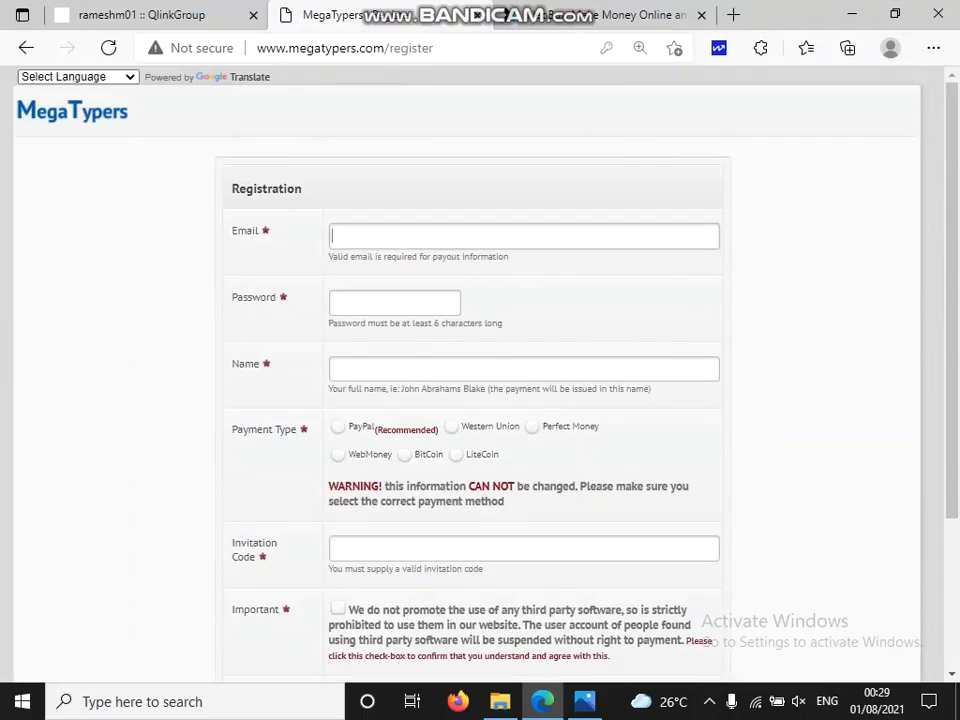
scroll(480, 380, down, 3)
scroll(480, 380, up, 3)
scroll(480, 380, down, 3)
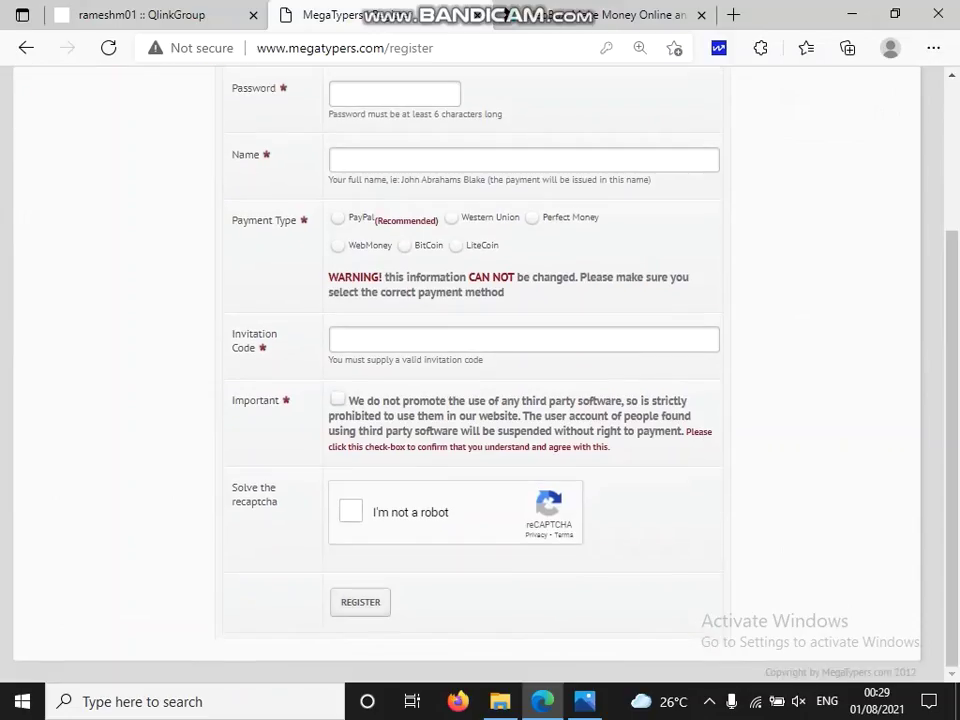
scroll(480, 380, up, 3)
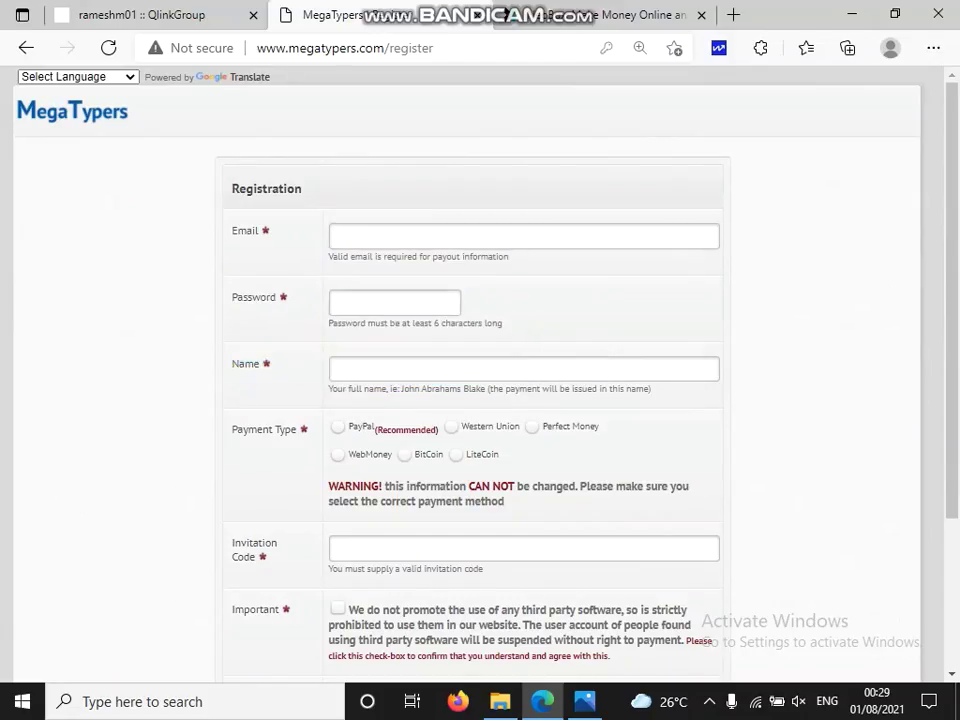
Try submitting the empty form, highlight the field labels and select the Name field.
key(Return)
key(Return)
drag(225, 178, 276, 429)
click(333, 368)
scroll(480, 380, down, 2)
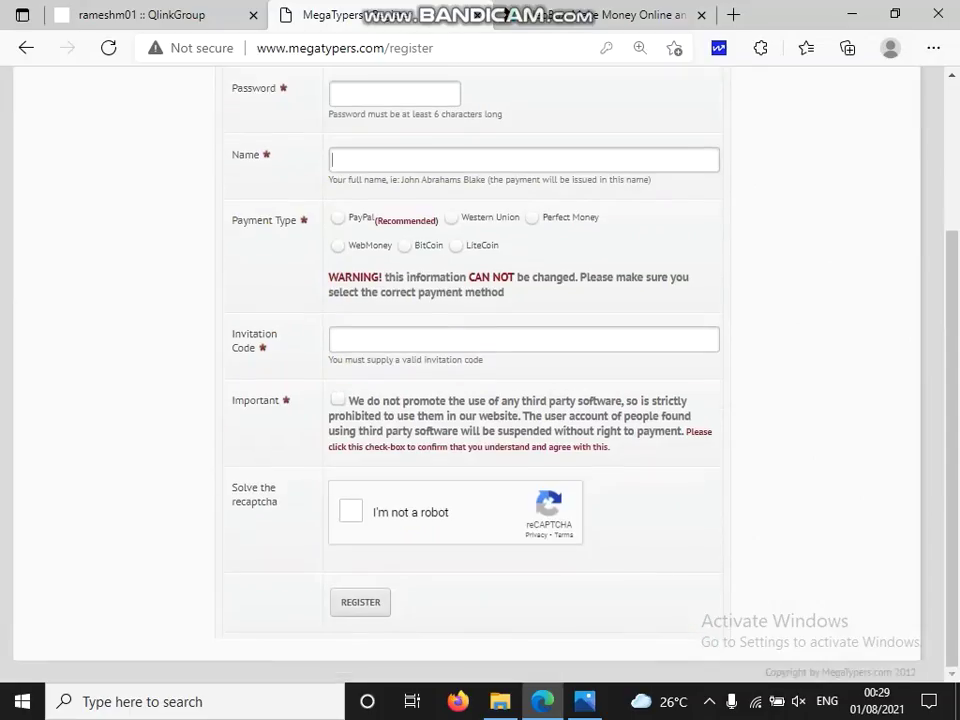
scroll(480, 380, up, 2)
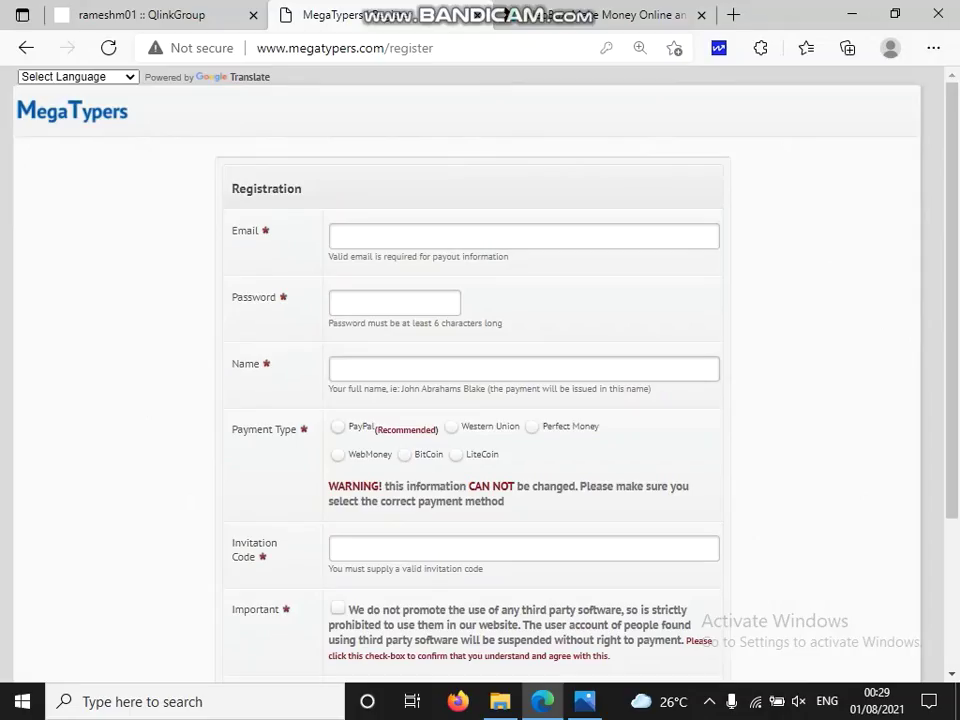
Toggle the payment type between PayPal and Perfect Money, leaving PayPal selected.
click(338, 426)
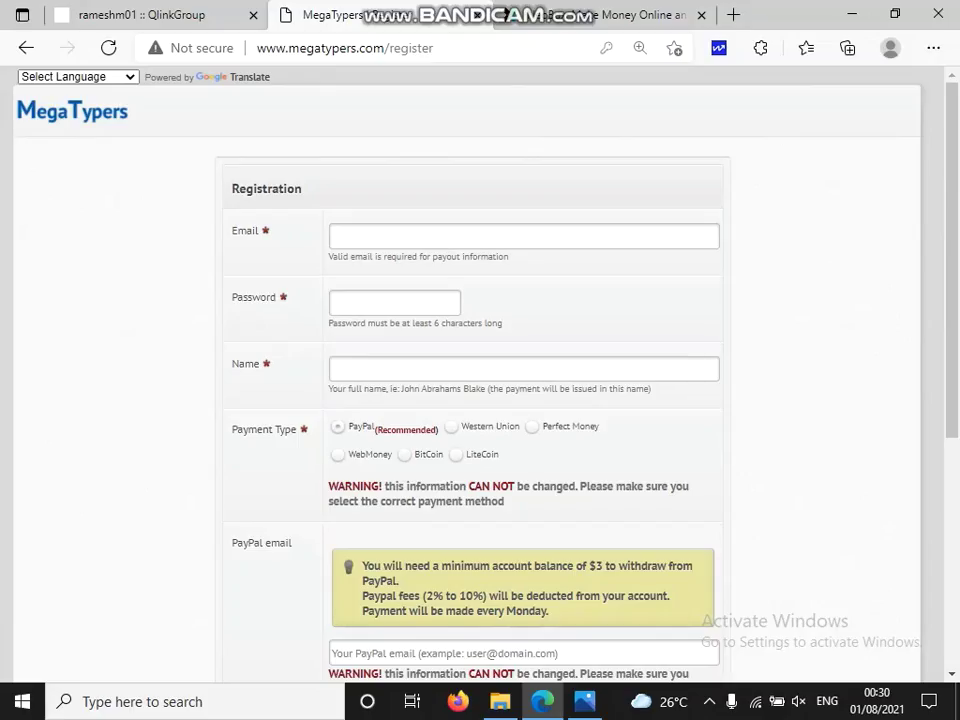
click(532, 426)
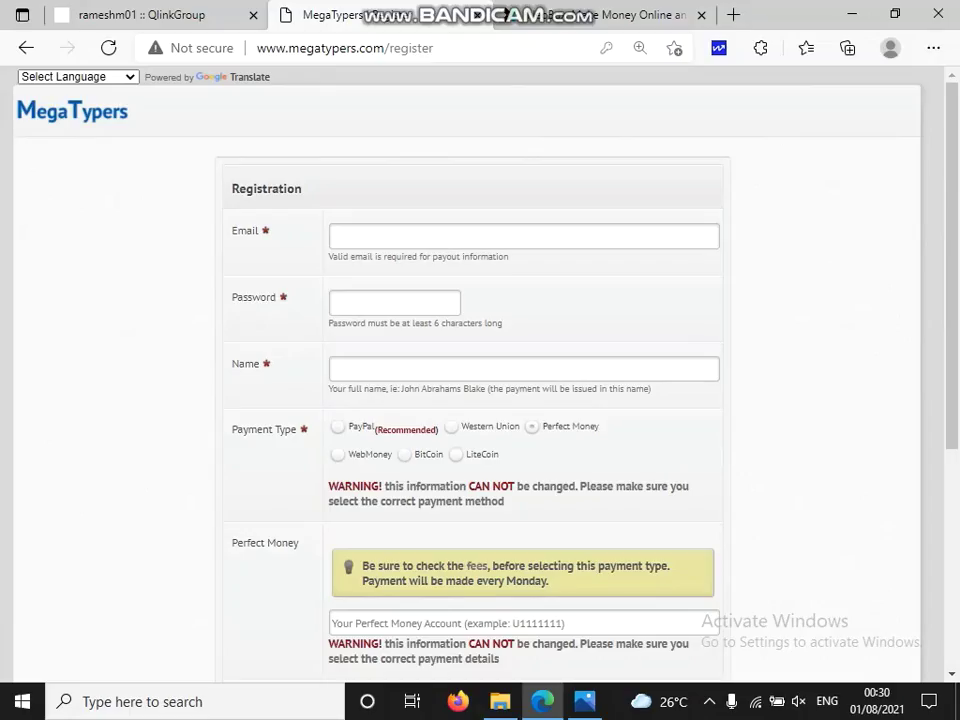
click(338, 426)
scroll(480, 380, down, 4)
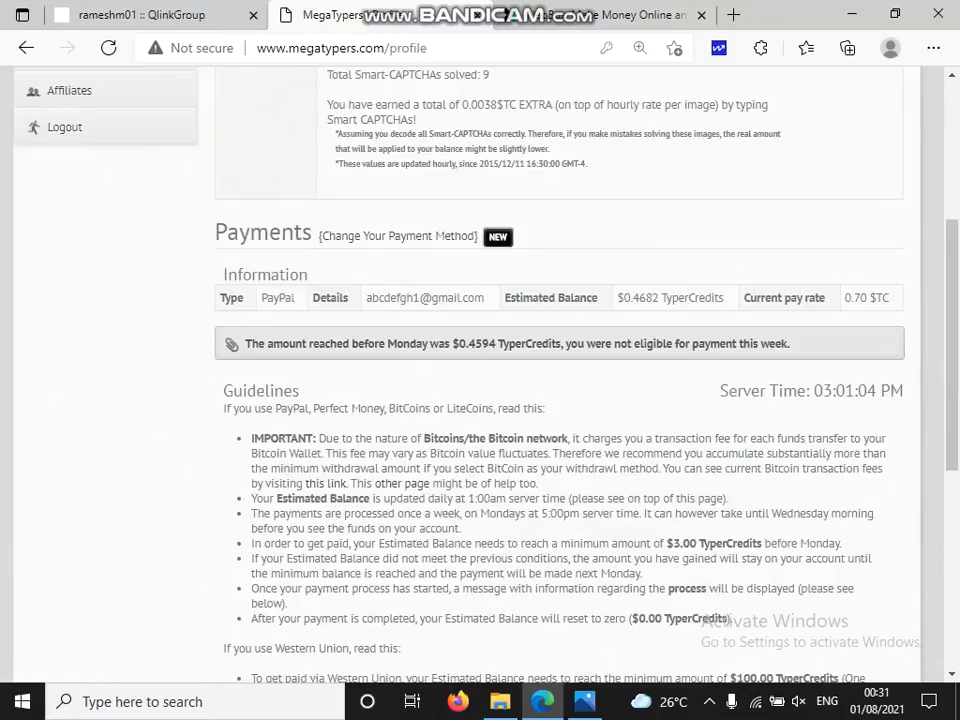
Find the Payments heading on the profile and follow the Change Your Payment Method link.
scroll(480, 380, up, 3)
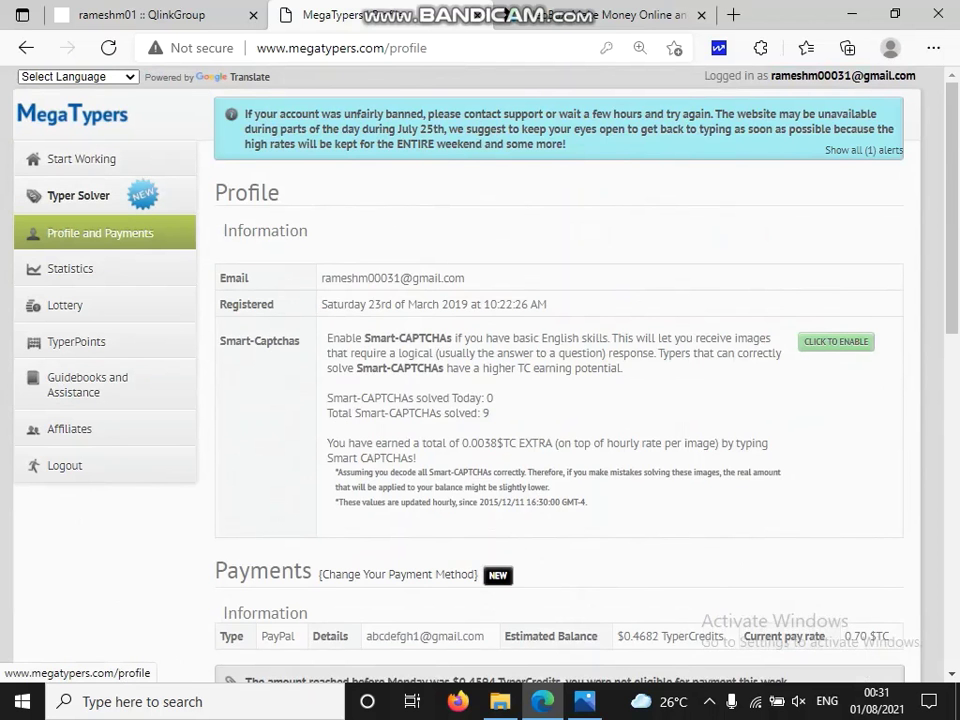
scroll(560, 400, down, 3)
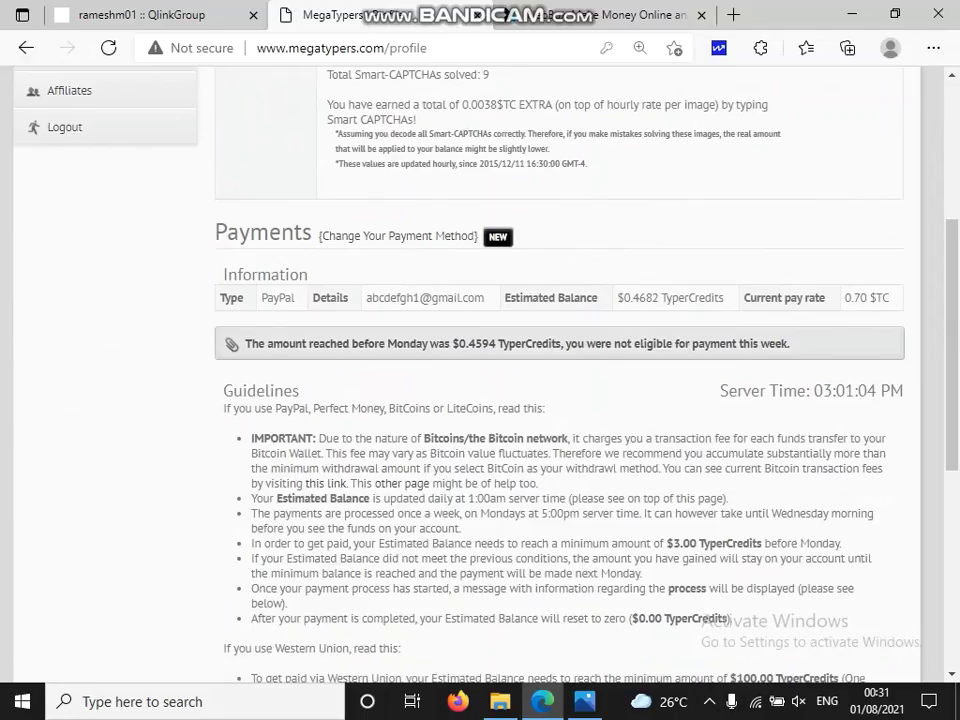
drag(327, 72, 282, 234)
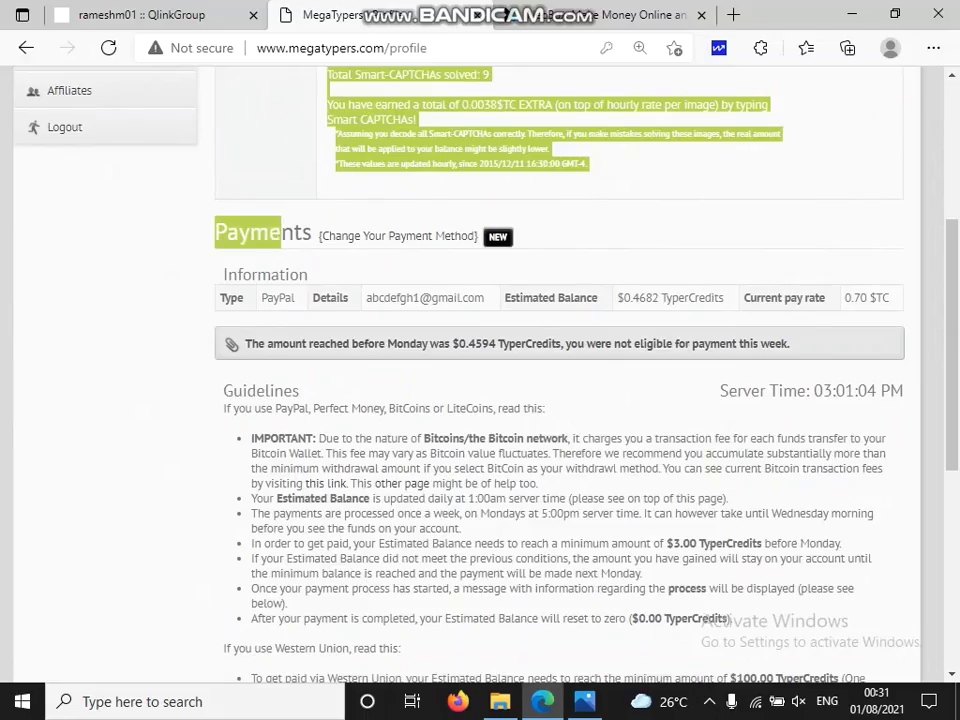
click(282, 234)
triple_click(282, 234)
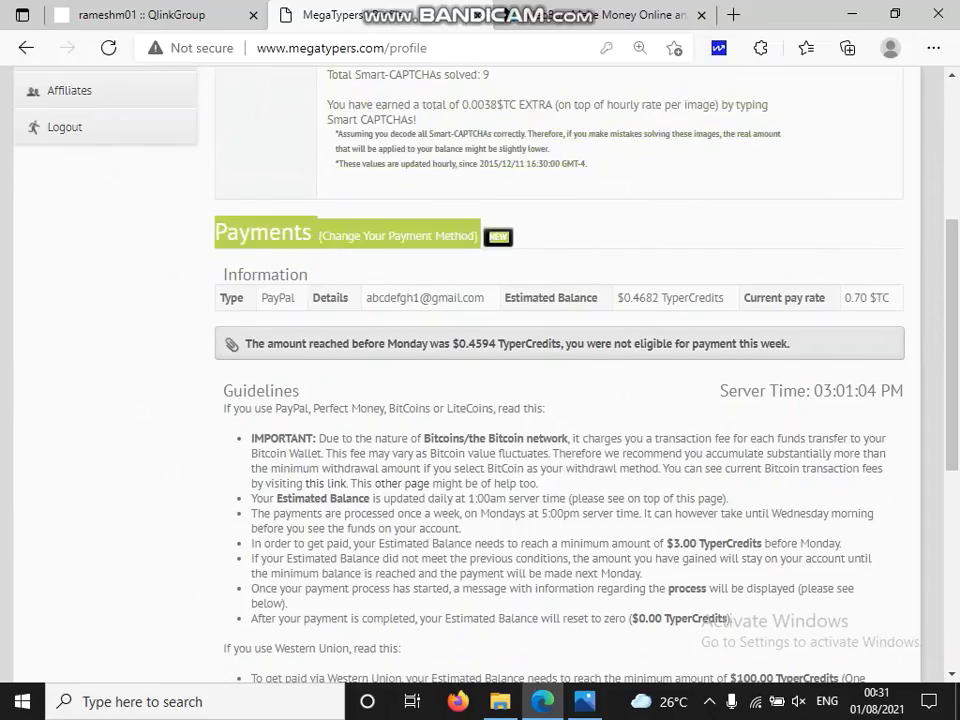
click(282, 234)
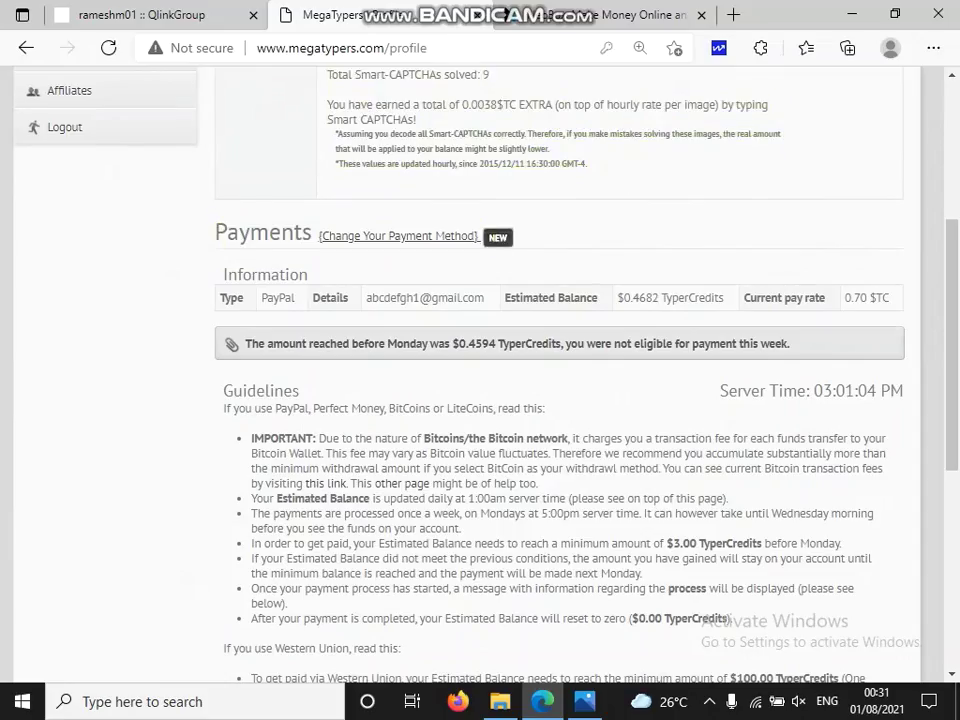
click(398, 236)
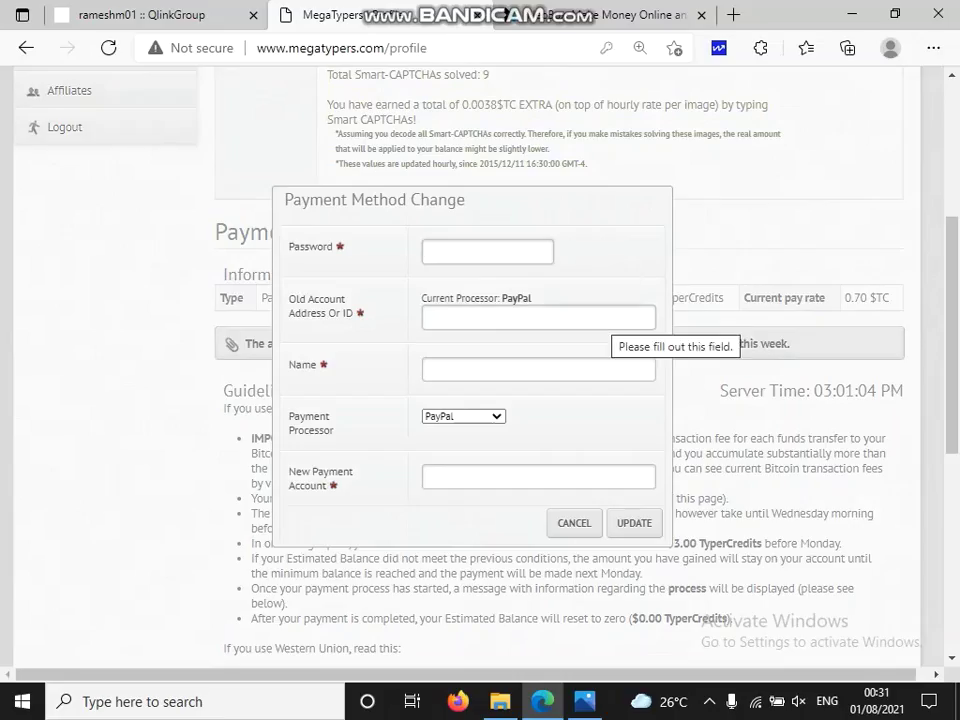
Type the account password into the Password field, closing and reopening the dialog along the way.
click(487, 252)
text(••••••)
key(BackSpace)
key(BackSpace)
key(BackSpace)
key(BackSpace)
key(BackSpace)
key(BackSpace)
key(Down)
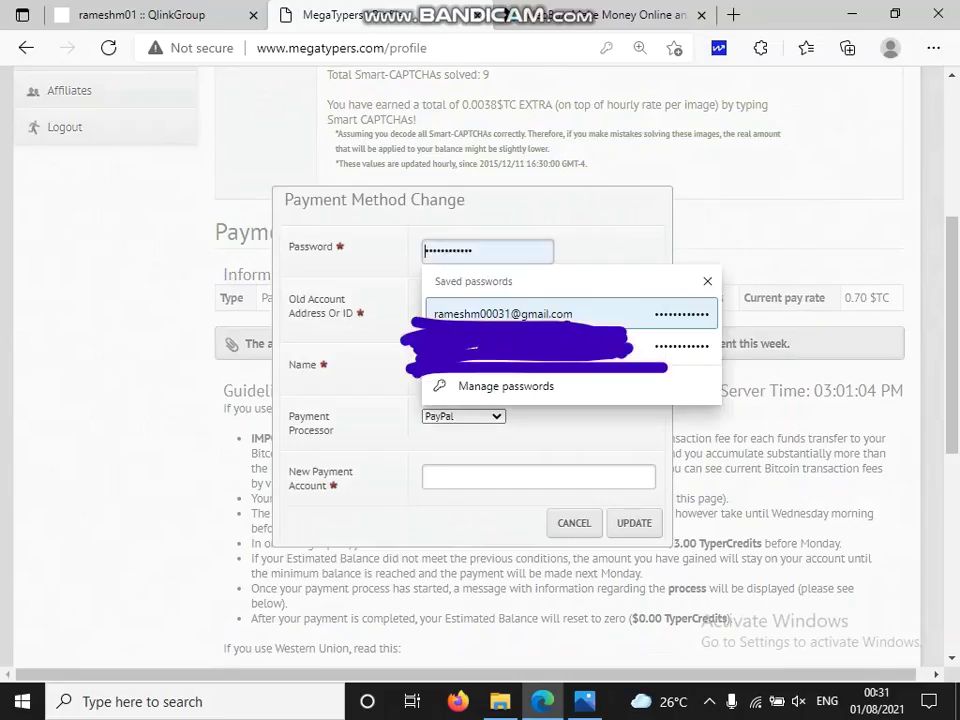
key(Escape)
text(••••••••••••)
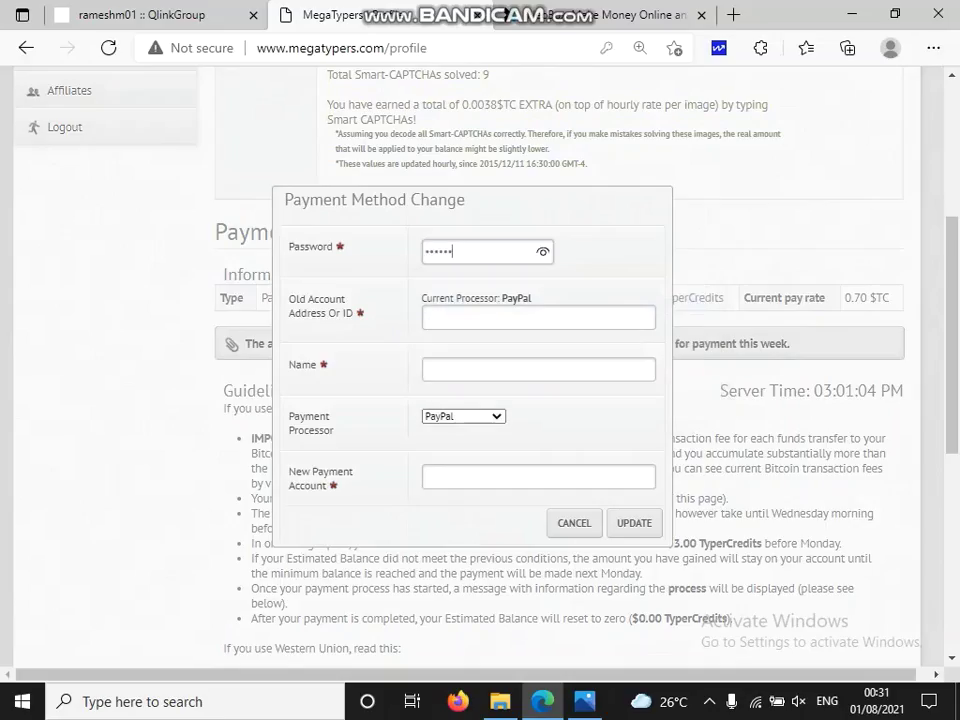
key(Tab)
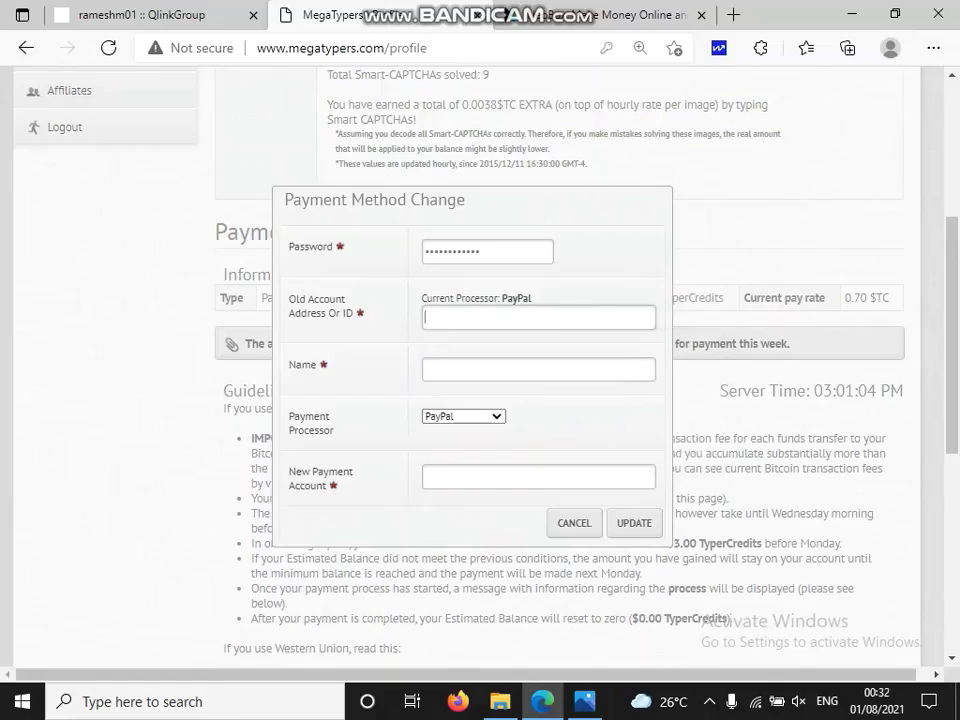
key(Escape)
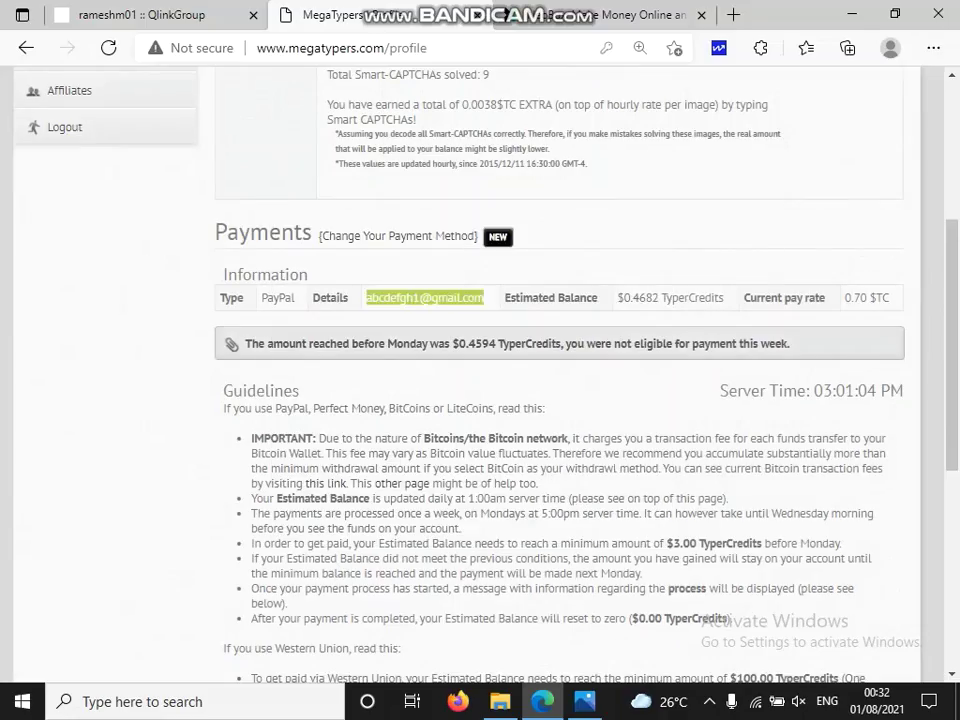
key(Return)
key(Return)
Finish the password and fill Old Account Address with the saved PayPal account e-mail.
text(ab)
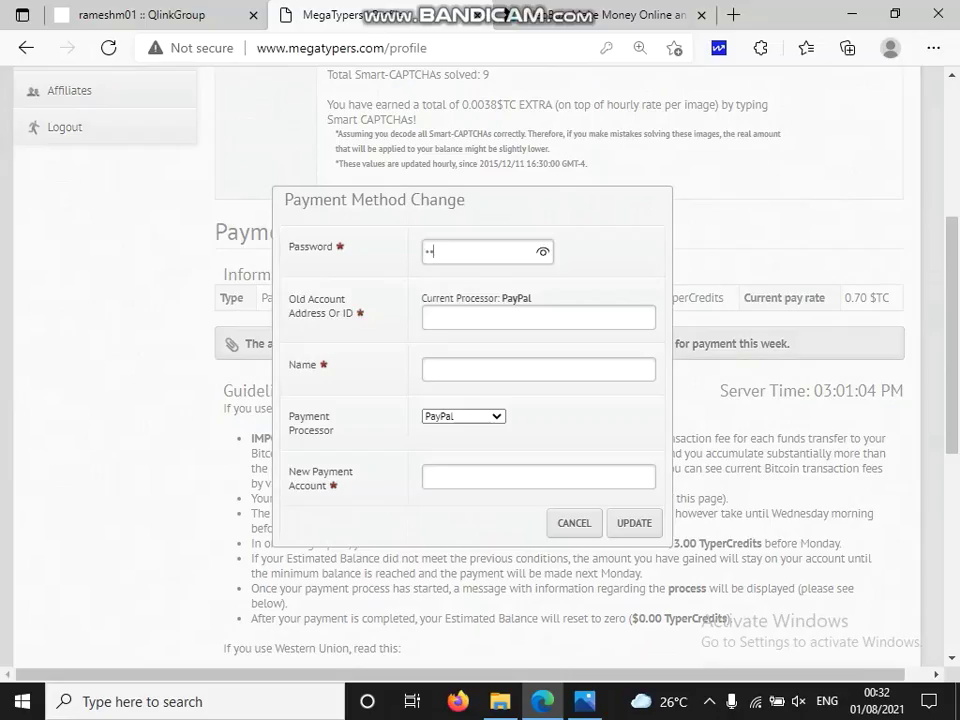
text(cdefghijkl)
click(538, 317)
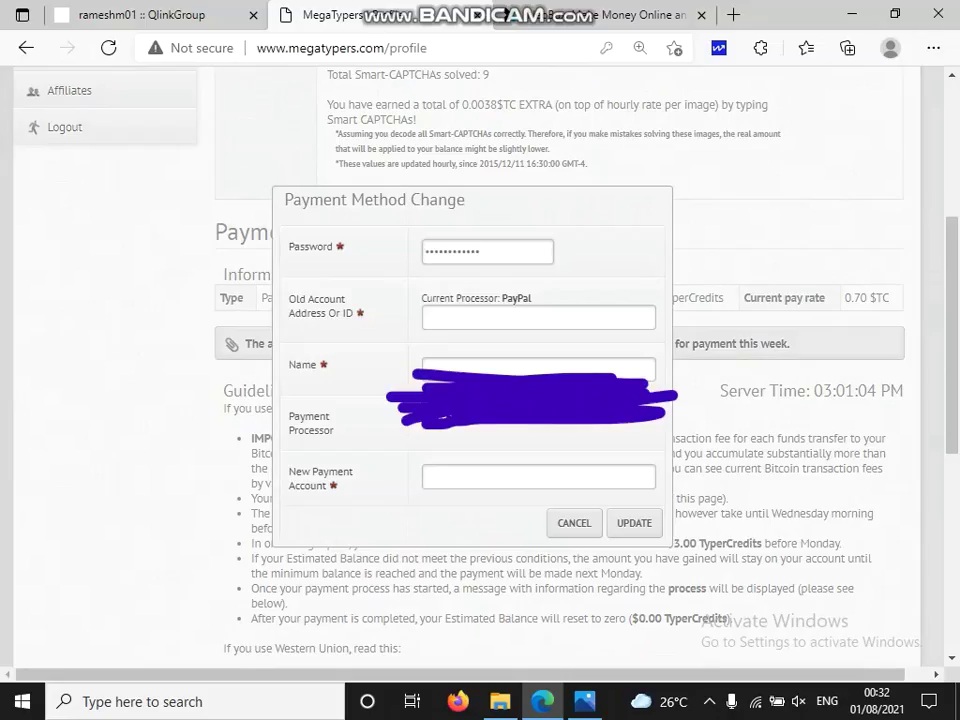
key(ctrl+v)
key(Escape)
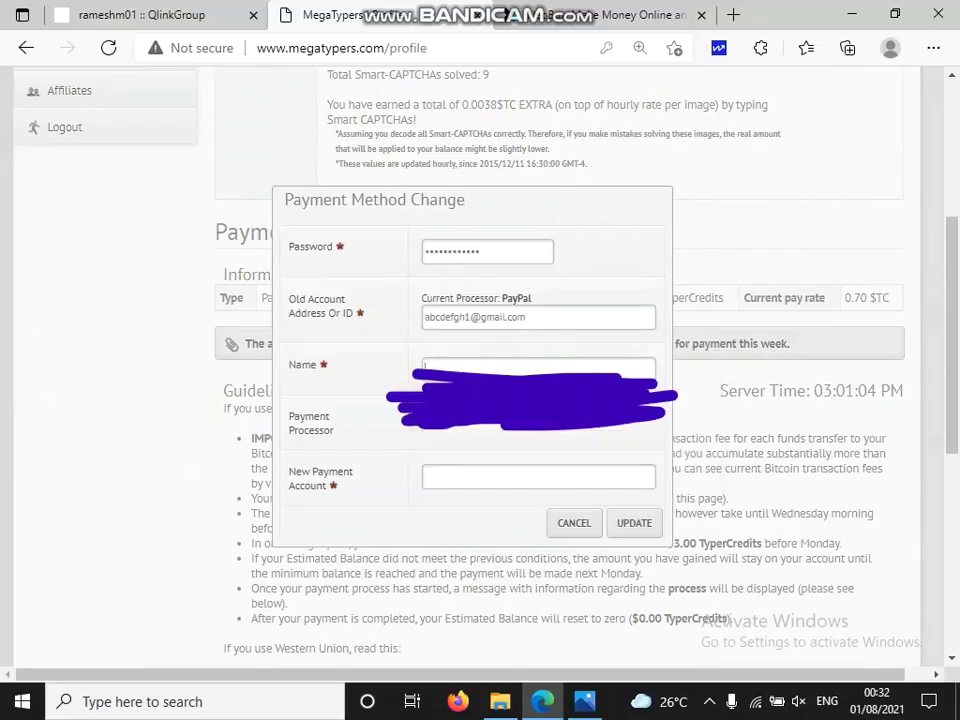
key(ctrl+a)
click(528, 317)
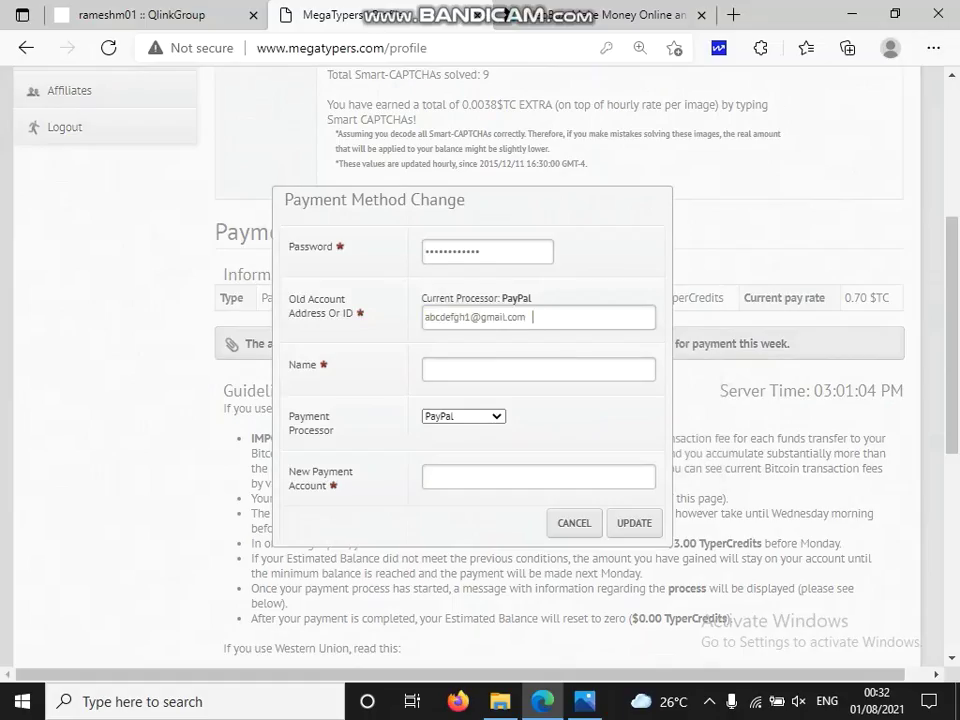
key(BackSpace)
text(m)
Replace the placeholder in the Name field with the account holder's name.
click(538, 369)
text(abc)
key(Tab)
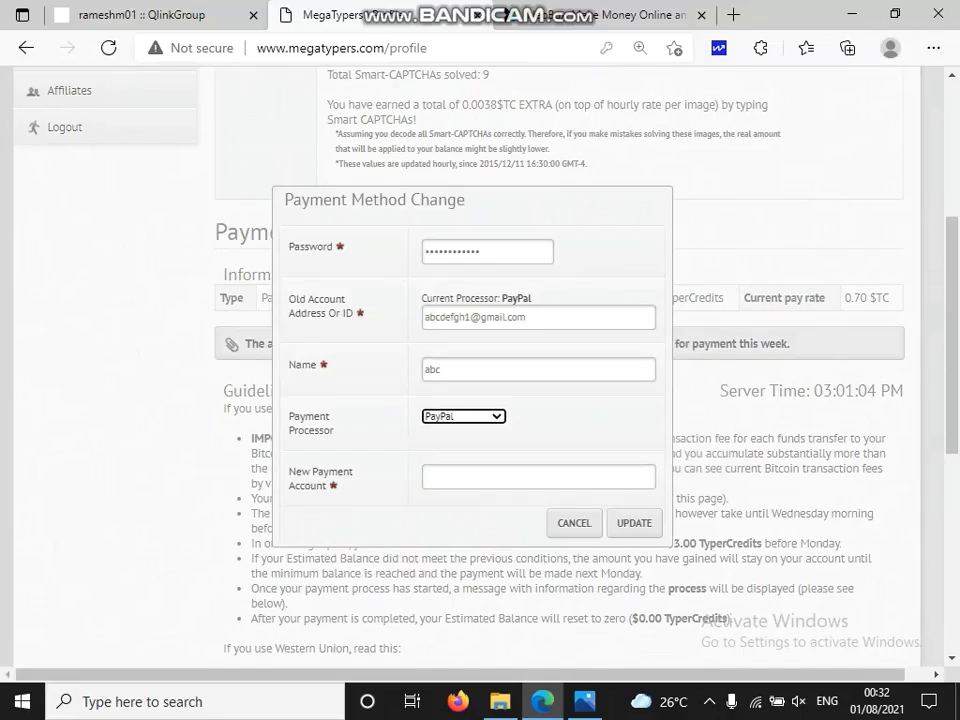
key(shift+Tab)
key(BackSpace)
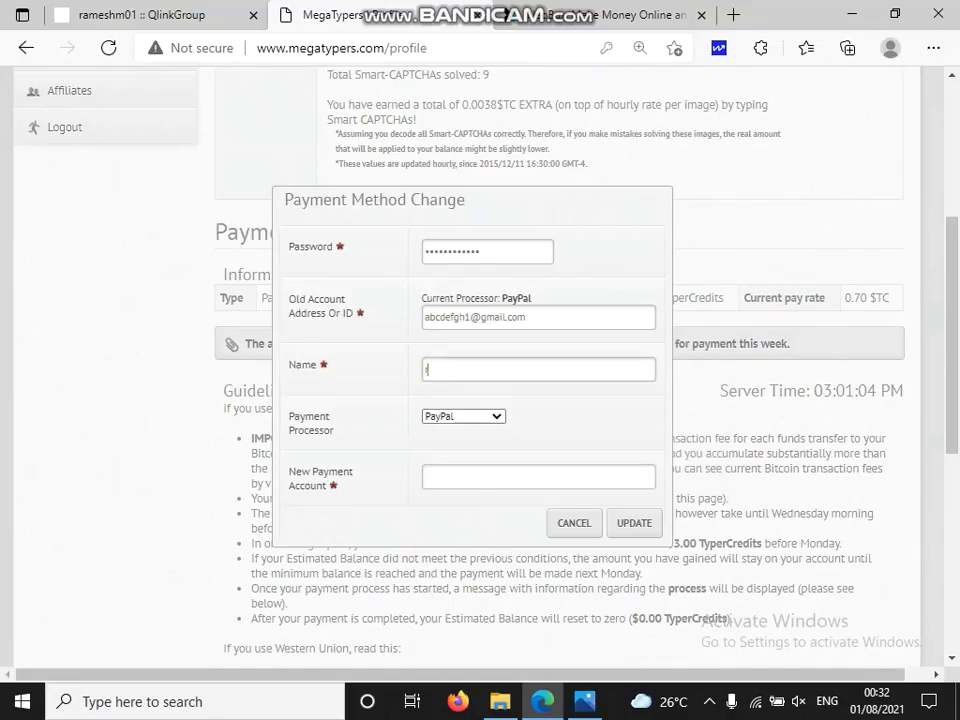
text(ramesh)
Move to the Payment Processor field and drop down its list.
key(Return)
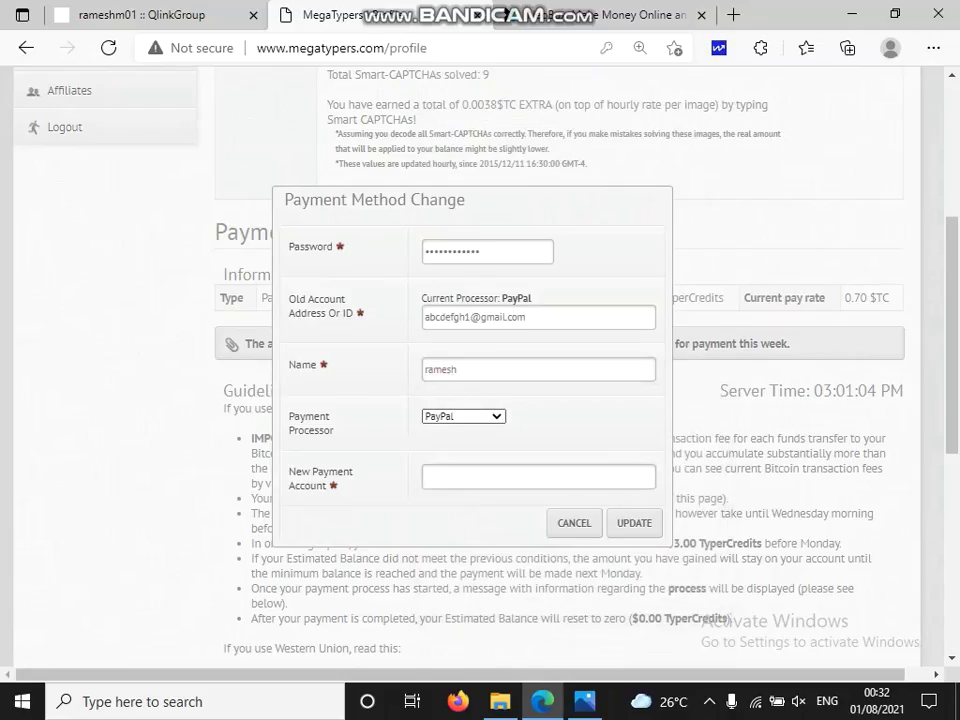
key(shift+Tab)
key(alt+Down)
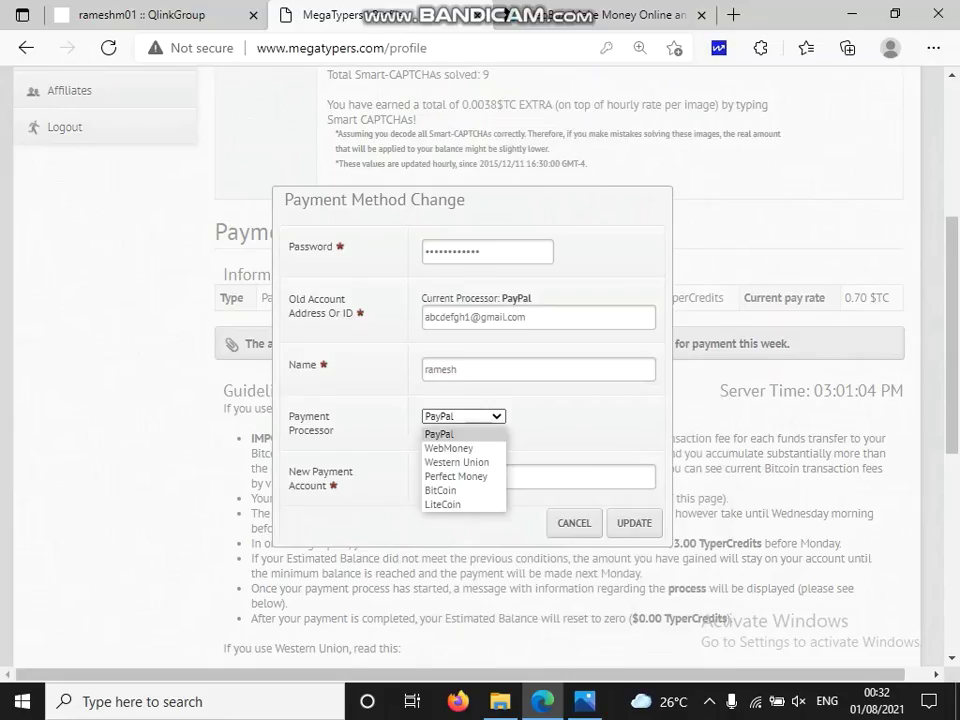
Keep PayPal, enter the new PayPal account e-mail and submit, hitting the once-per-day error.
key(Down)
key(Down)
key(Down)
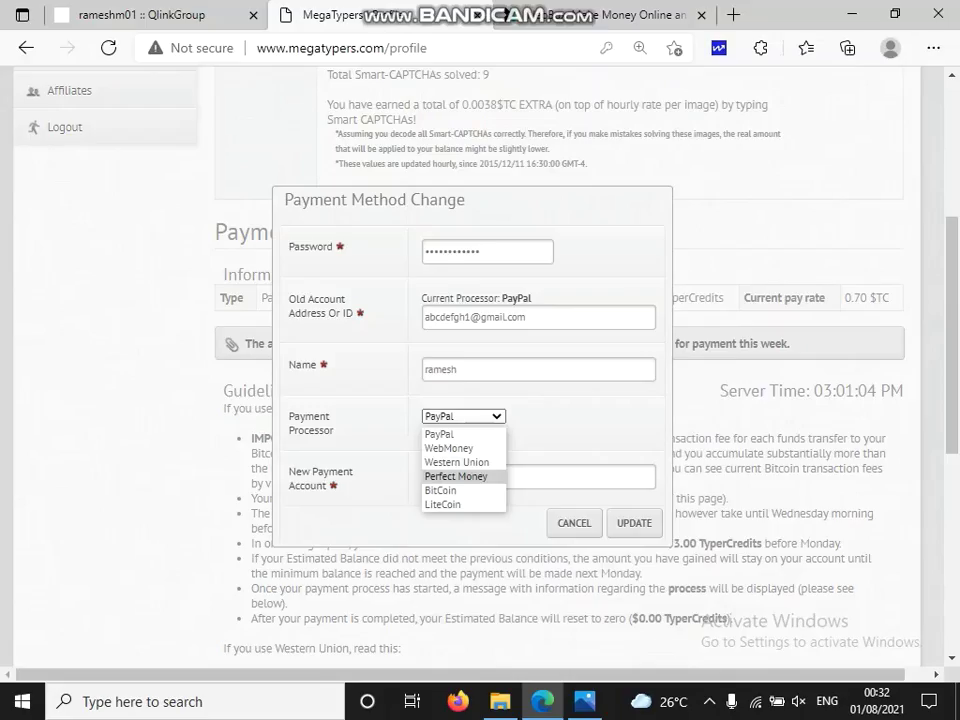
key(Up)
key(Escape)
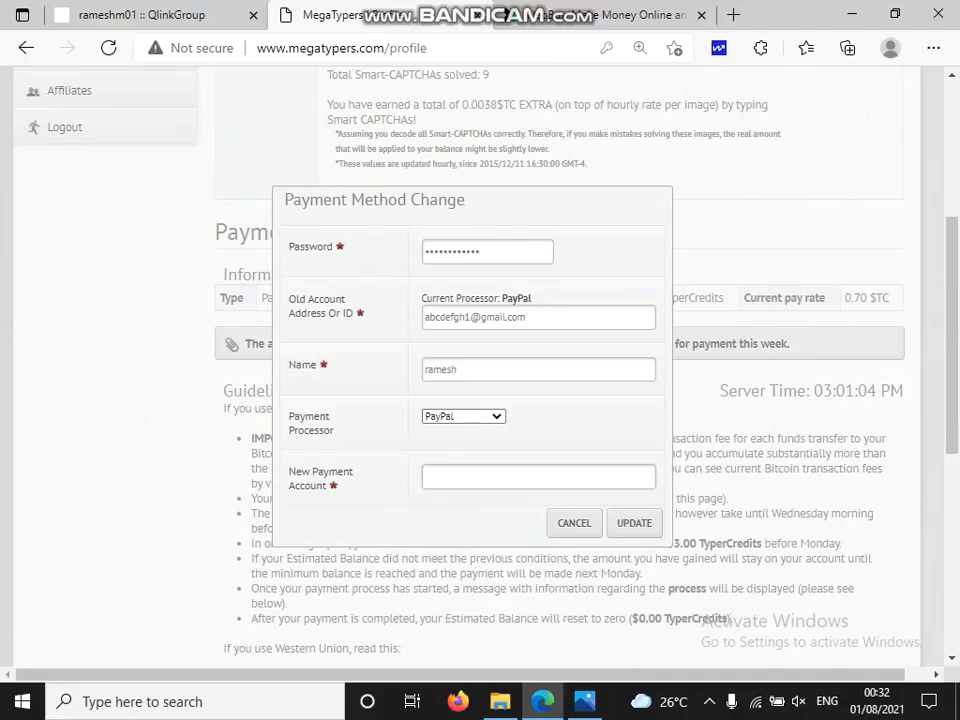
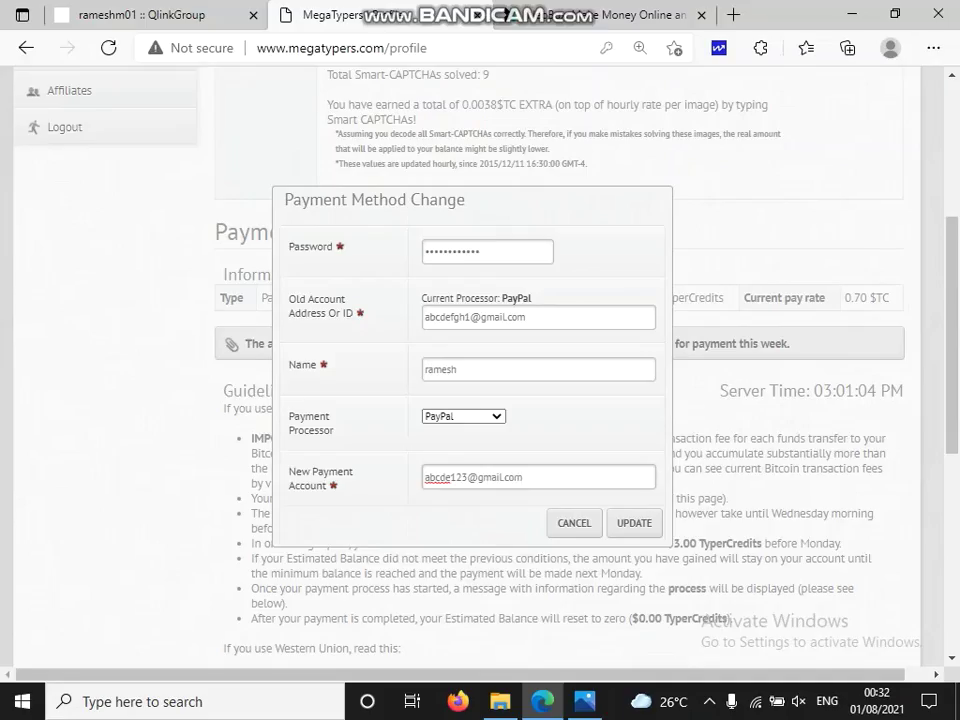
key(Return)
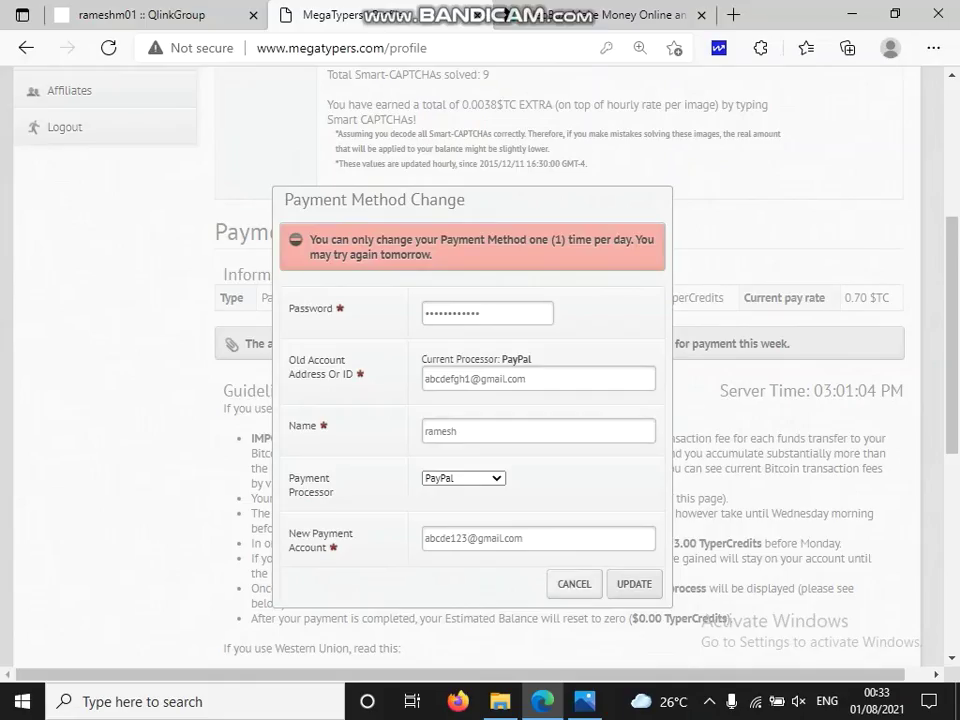
Close the rejected dialog, decline Edge's password save, and scroll the Profile page to the top.
key(Return)
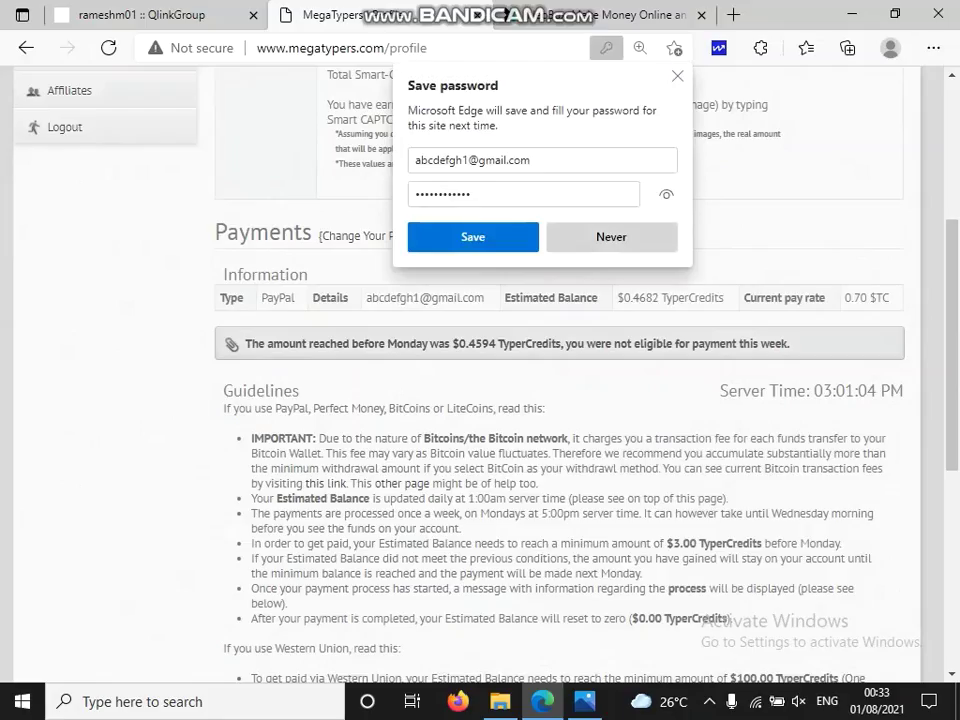
key(Escape)
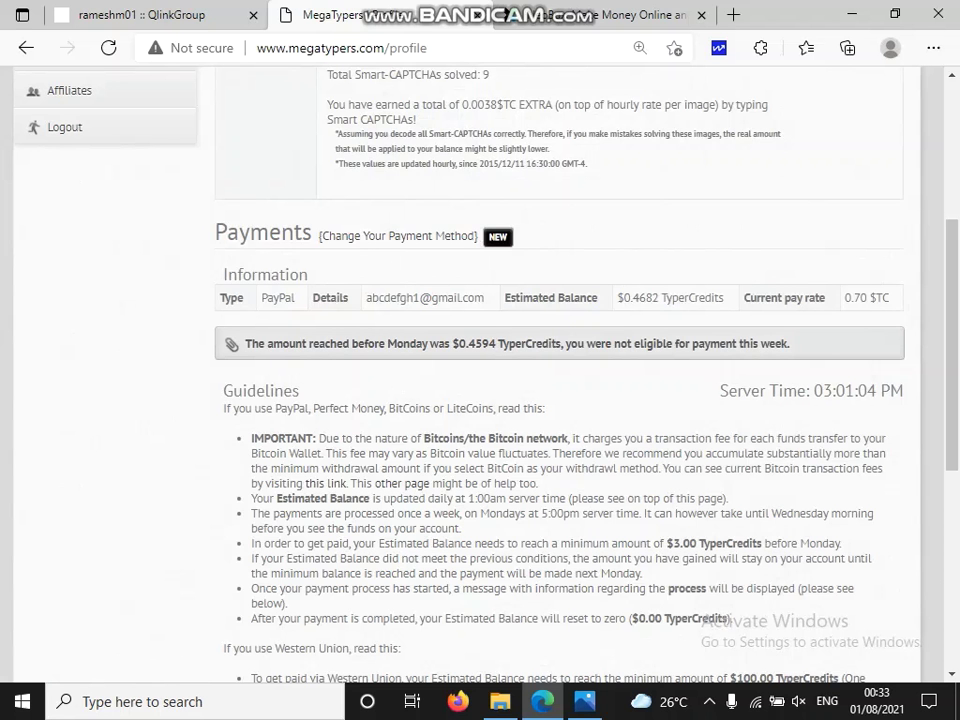
scroll(90, 200, up, 3)
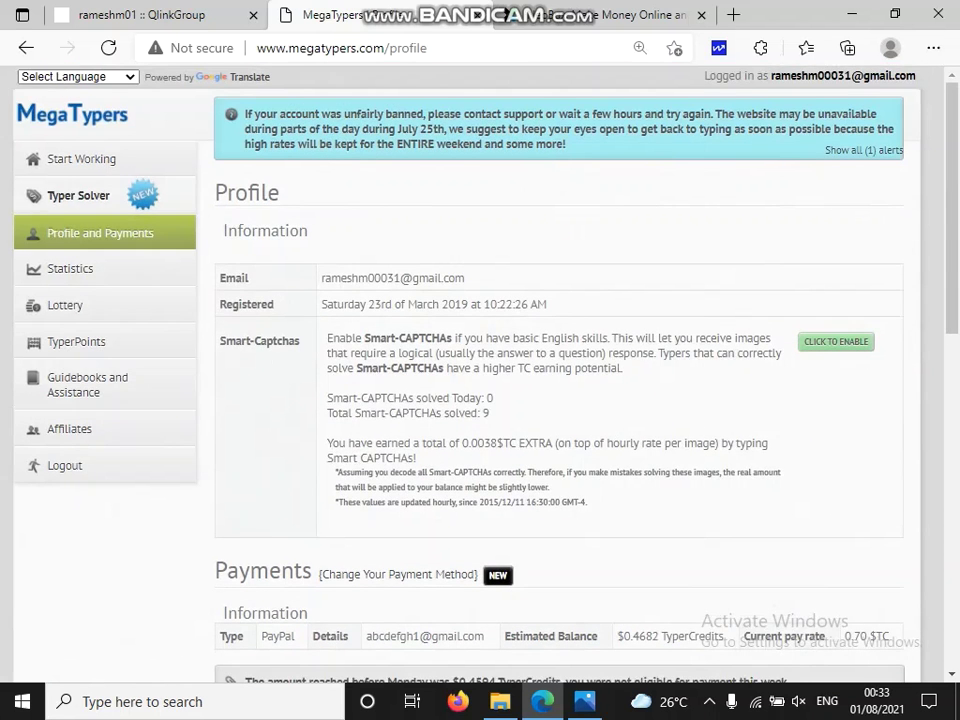
Open Statistics from the sidebar and scroll down to the payout rate tables.
click(70, 268)
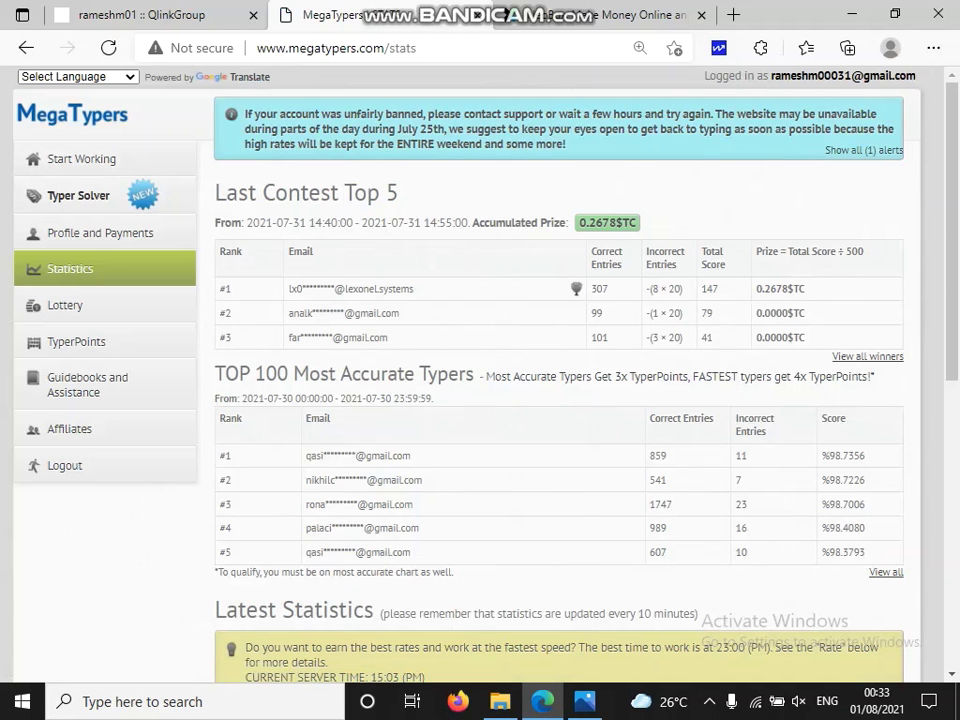
scroll(560, 400, down, 3)
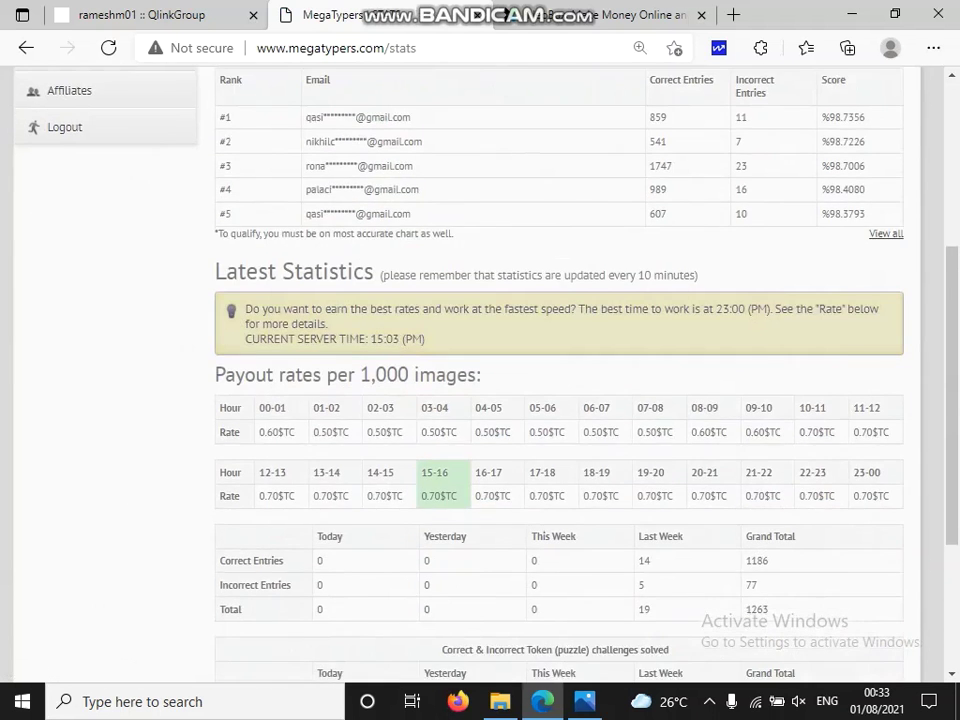
scroll(560, 400, up, 3)
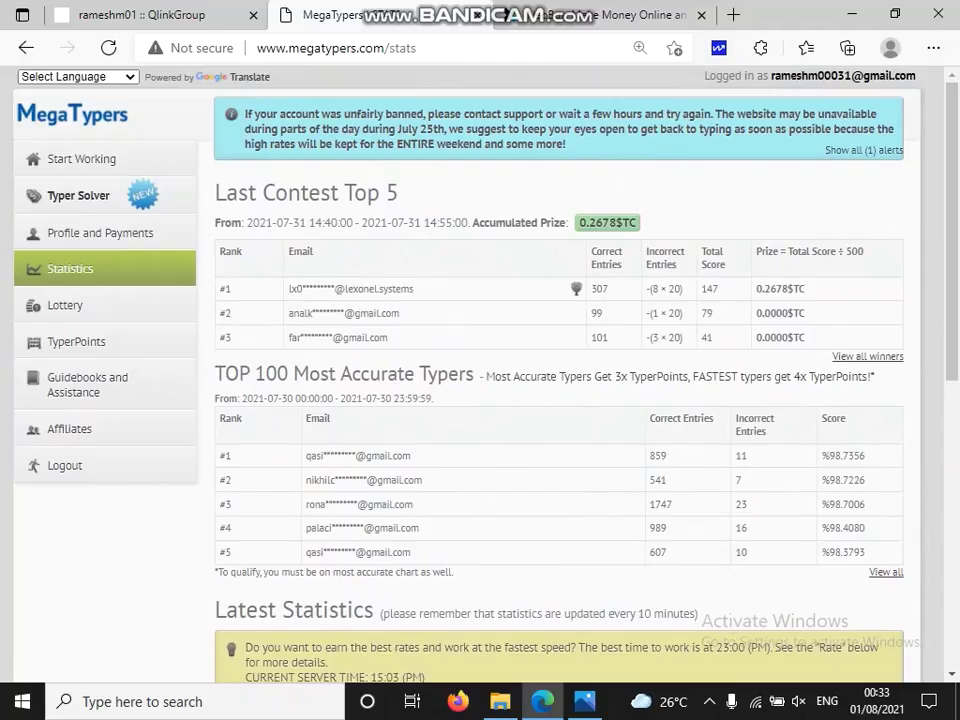
scroll(560, 400, down, 3)
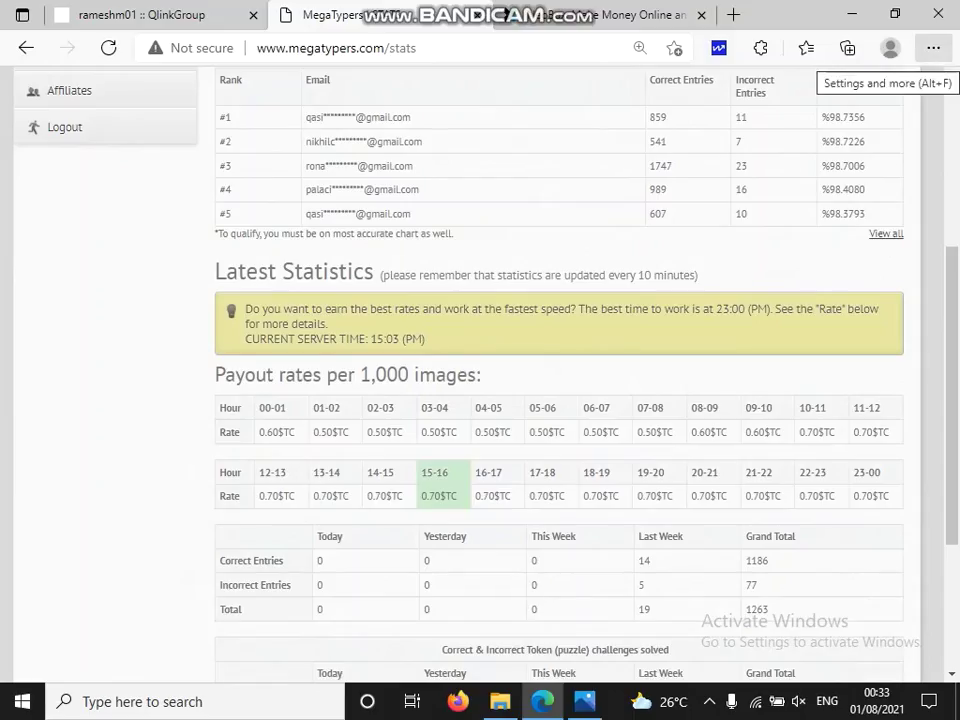
Open a new Edge InPrivate window from the Settings and more menu.
click(933, 48)
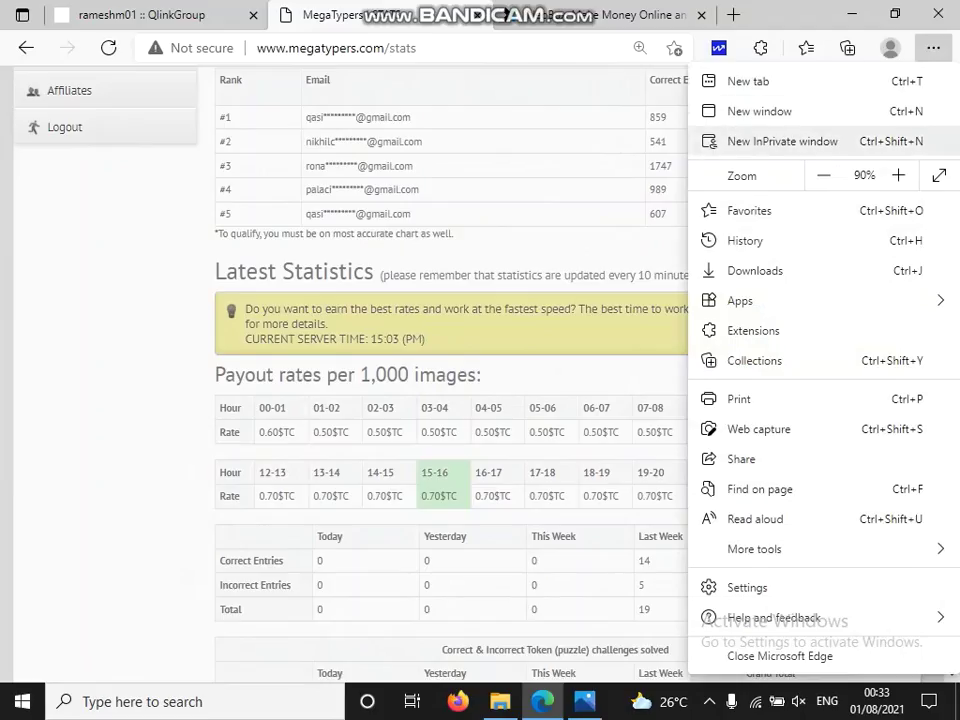
click(782, 141)
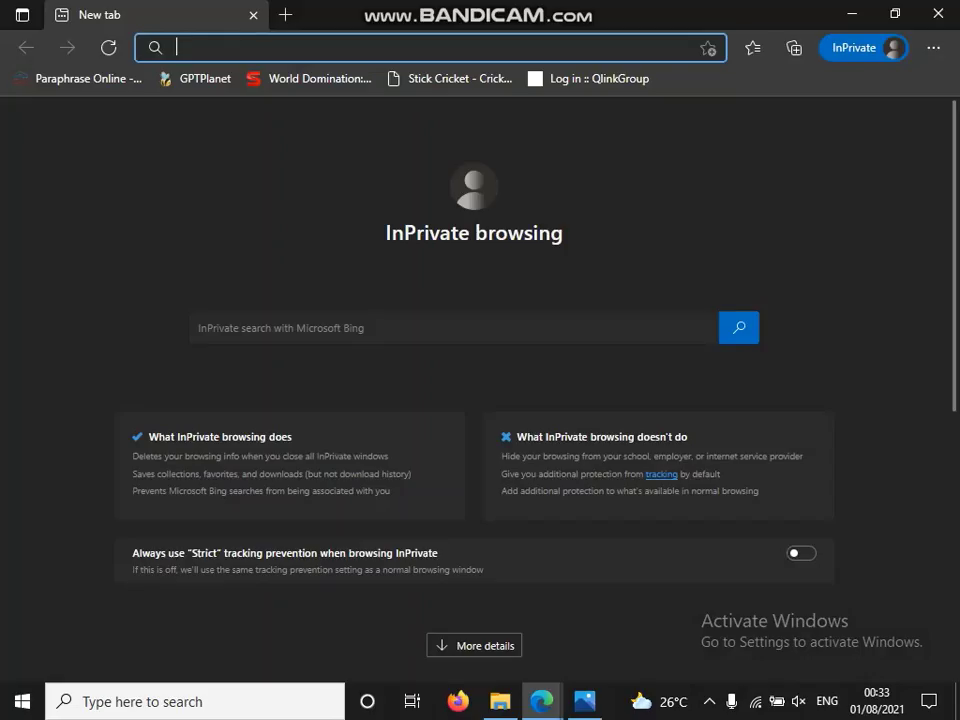